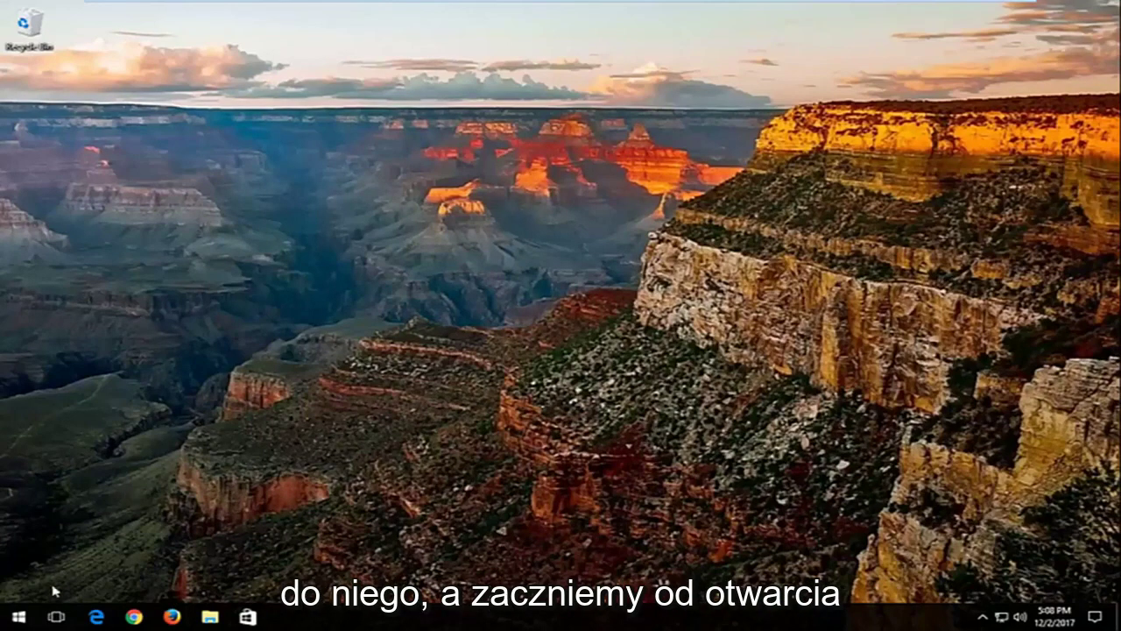
# - Search the Start menu for 'services' and launch the Services desktop app
pyautogui.click(18, 616)
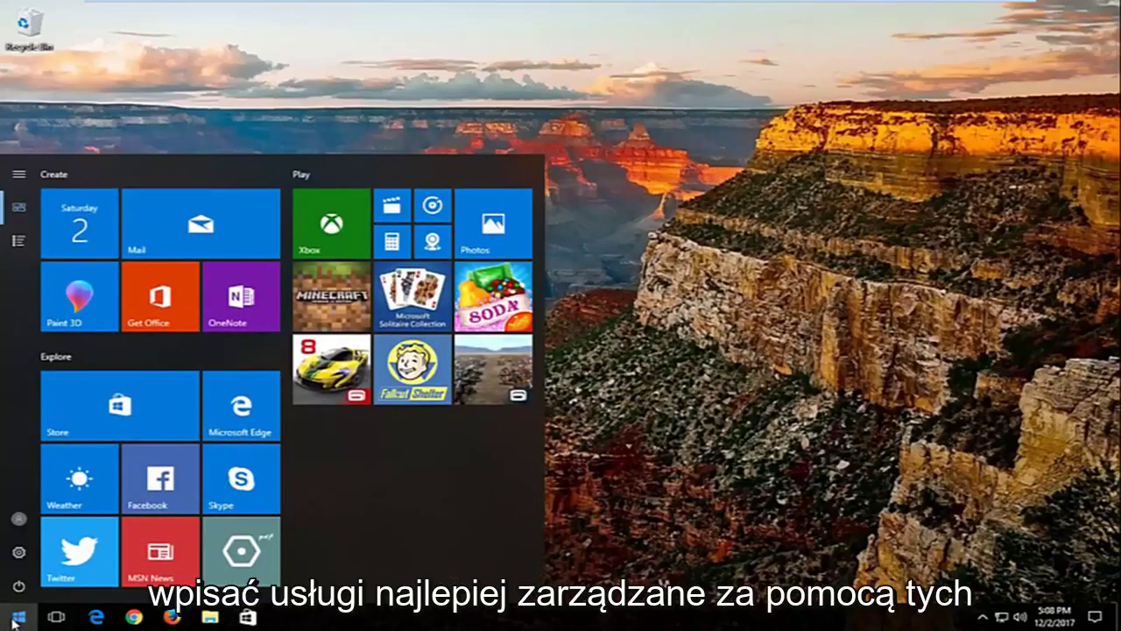
pyautogui.write('services')
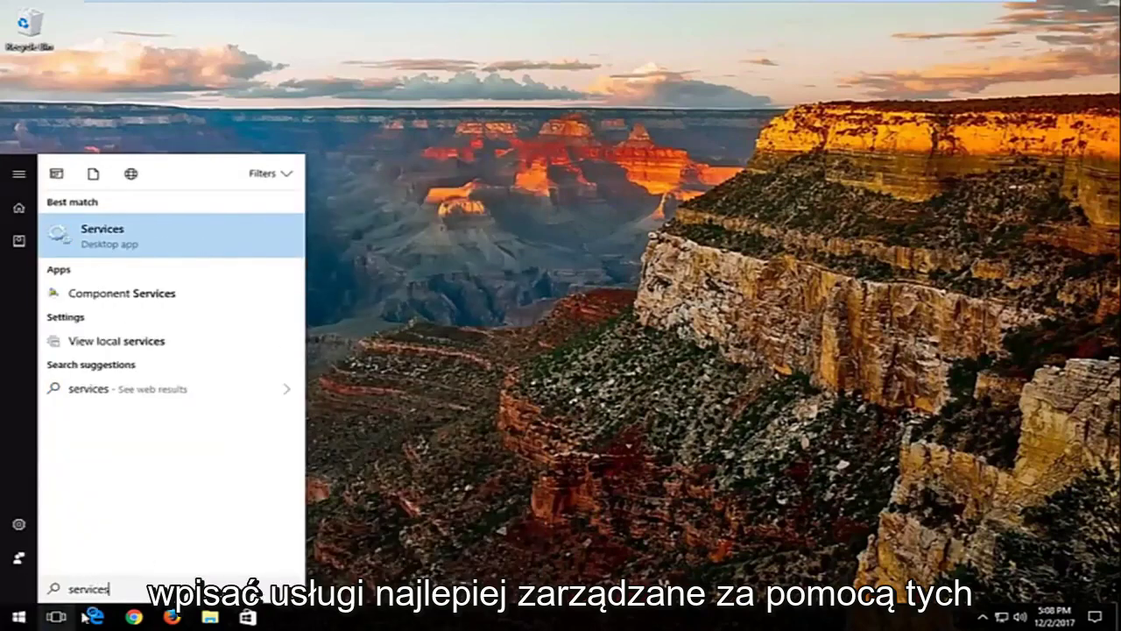
pyautogui.click(110, 239)
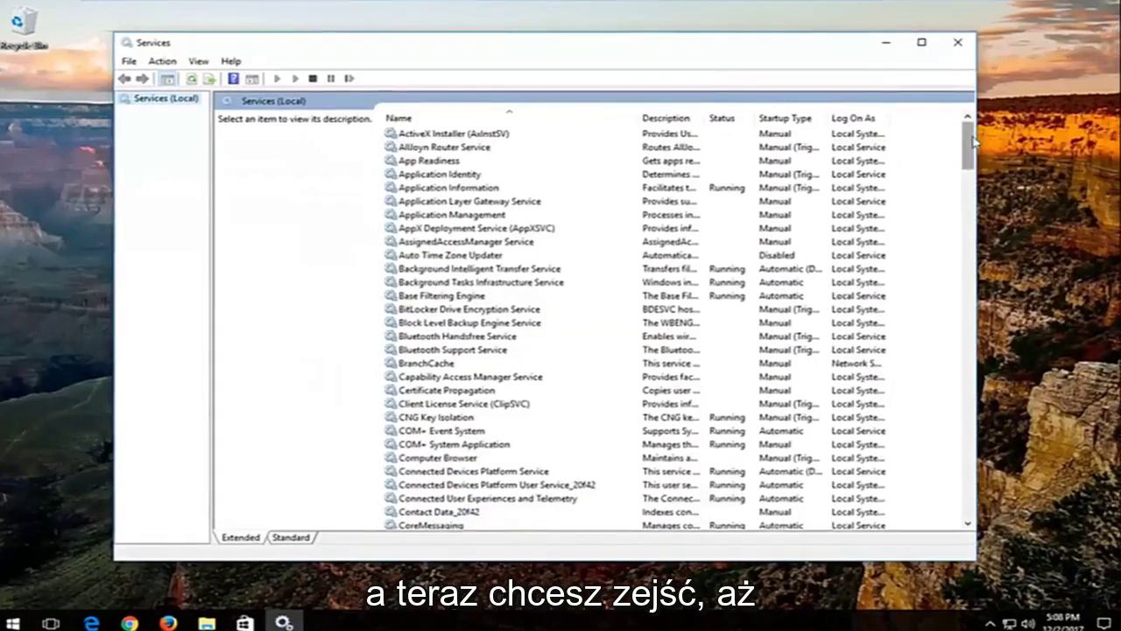
# - Set the Superfetch service's startup type to Disabled, apply it, and close Services
pyautogui.moveTo(960, 145); pyautogui.dragTo(1027, 415)
pyautogui.click(409, 284)
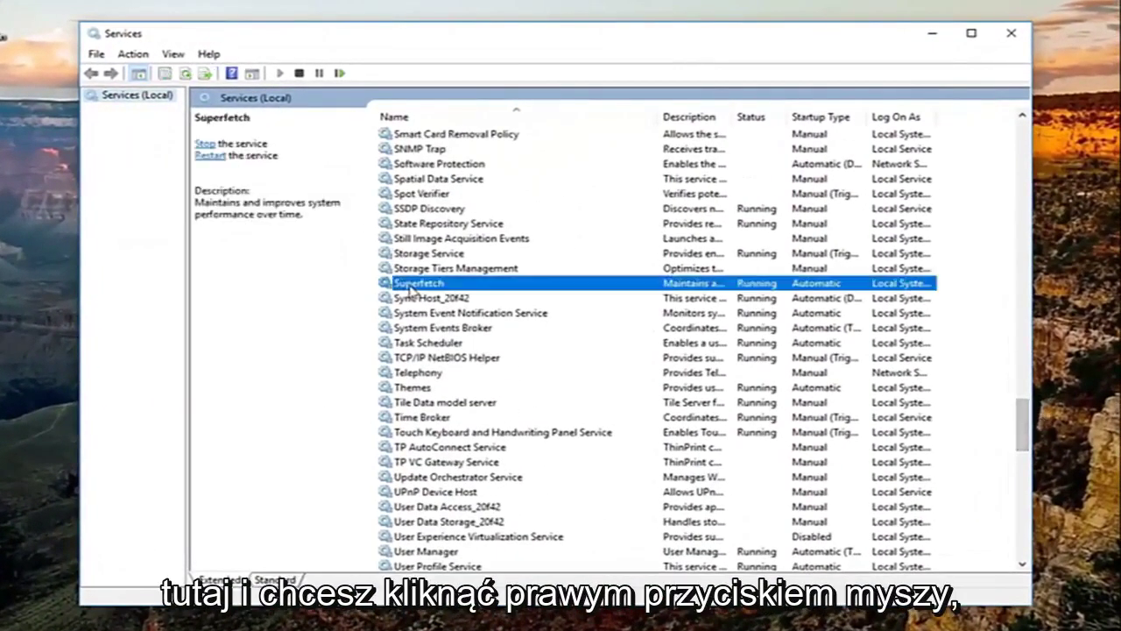
pyautogui.rightClick(410, 289)
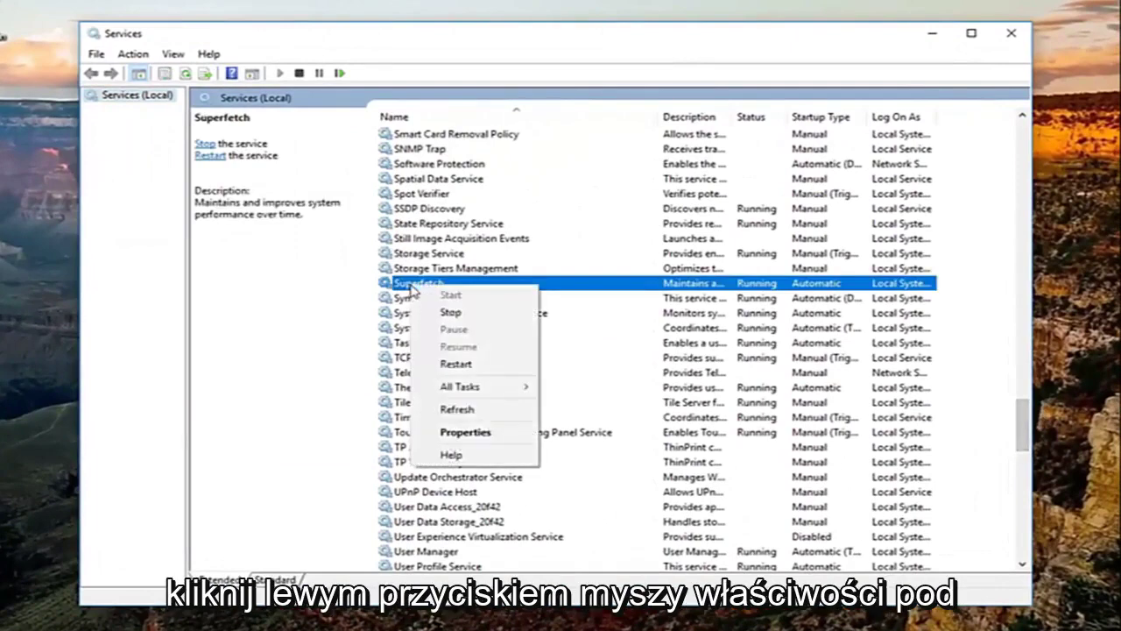
pyautogui.click(443, 435)
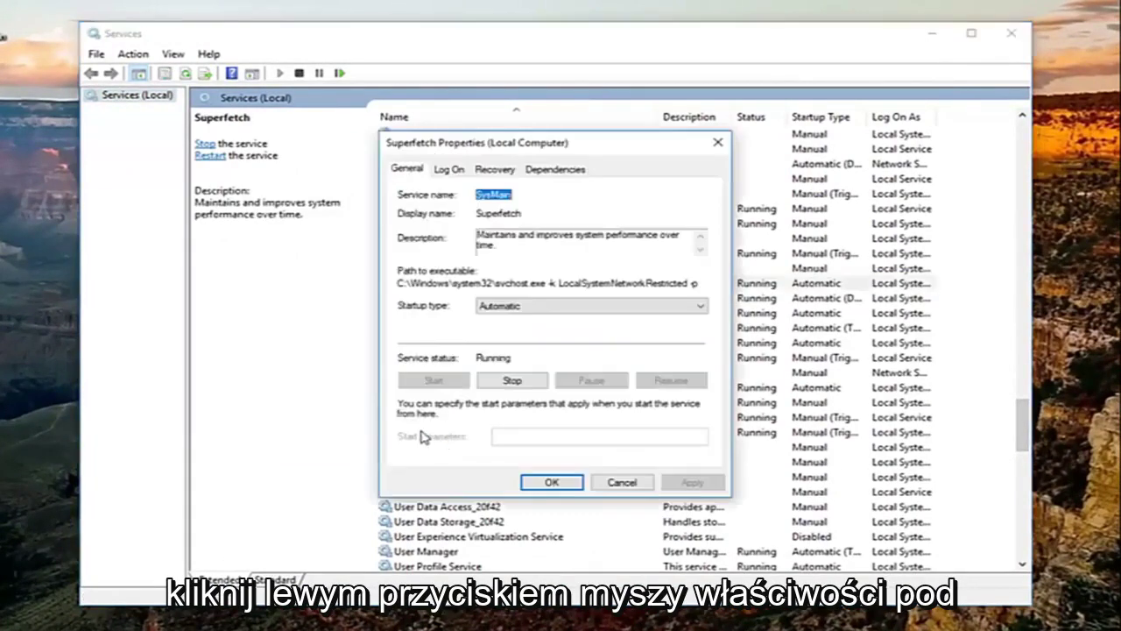
pyautogui.click(677, 310)
pyautogui.click(495, 351)
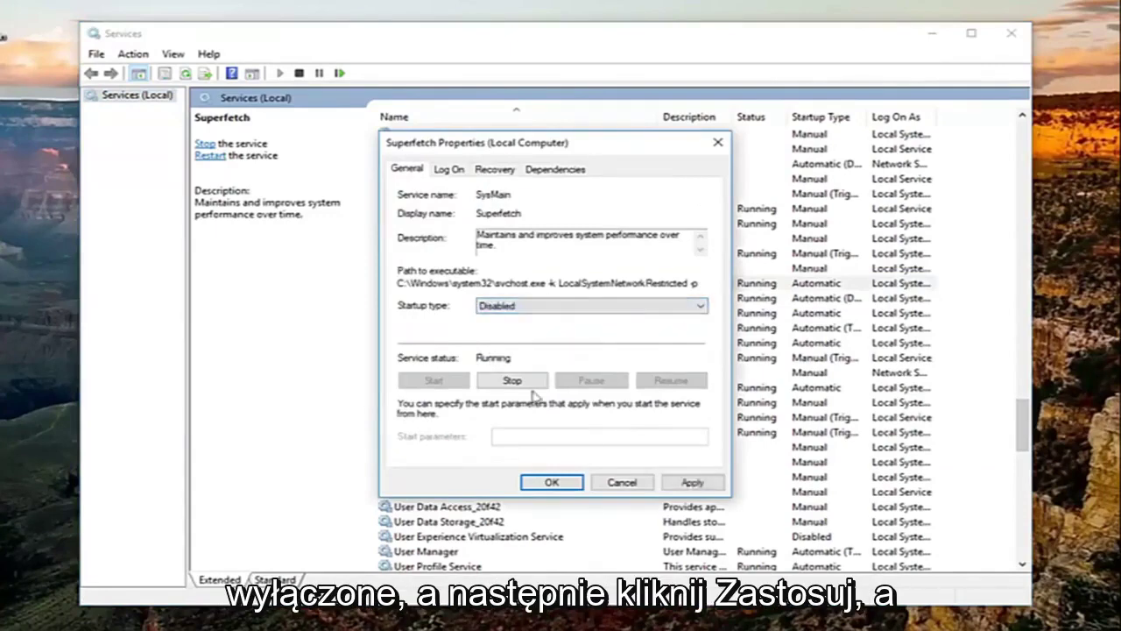
pyautogui.click(692, 482)
pyautogui.click(552, 483)
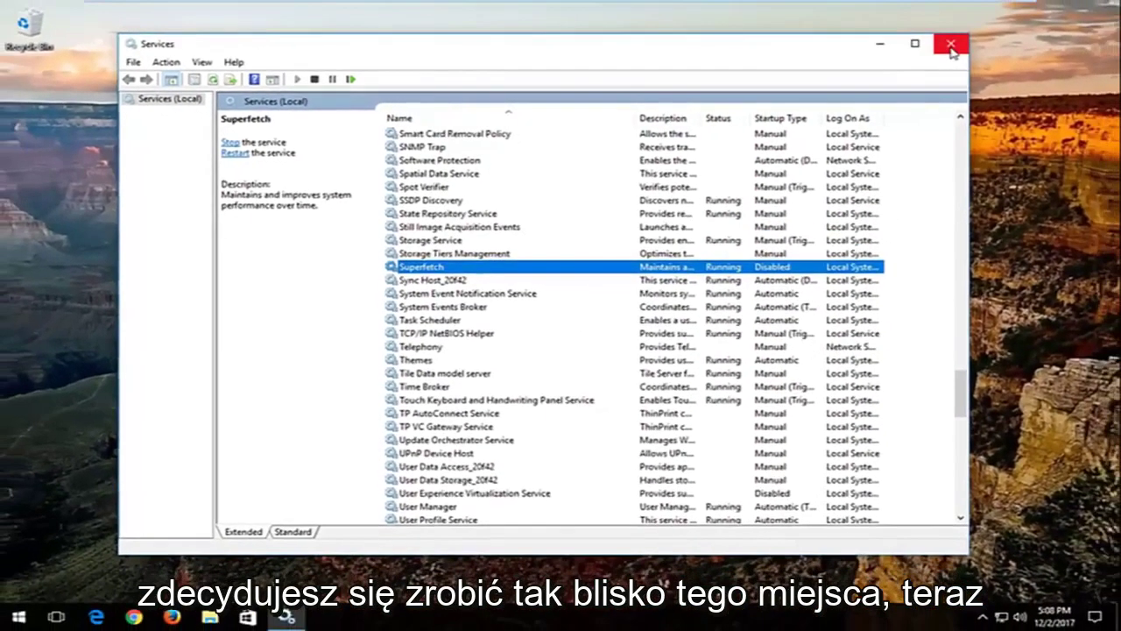
pyautogui.click(951, 45)
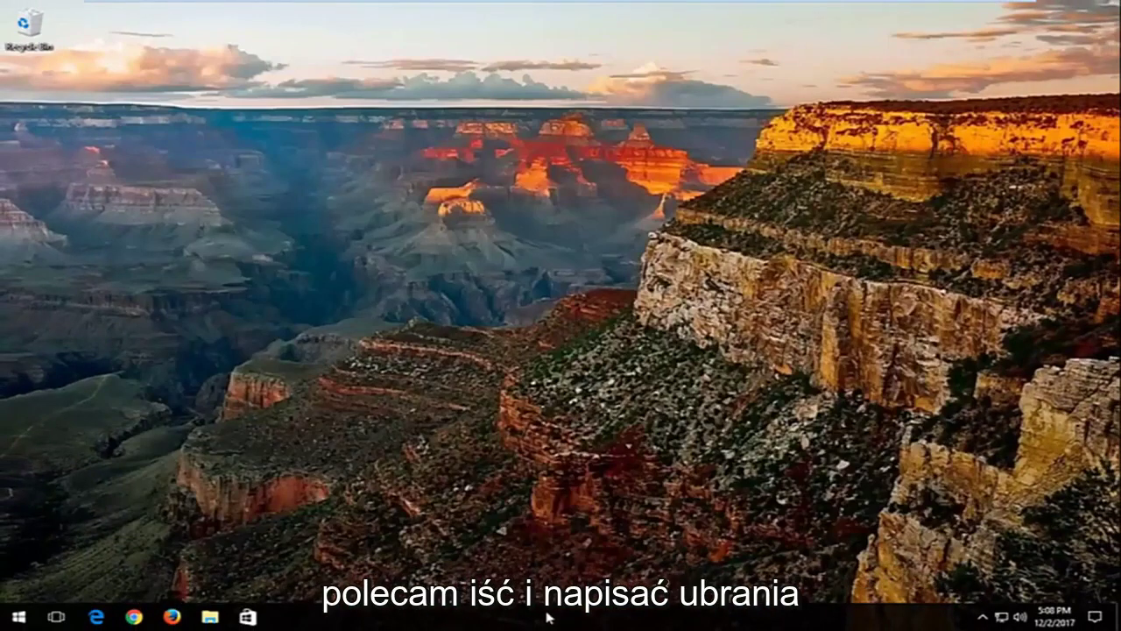
# - Launch Task Manager from the taskbar, move it higher, and switch to More details view
pyautogui.rightClick(598, 620)
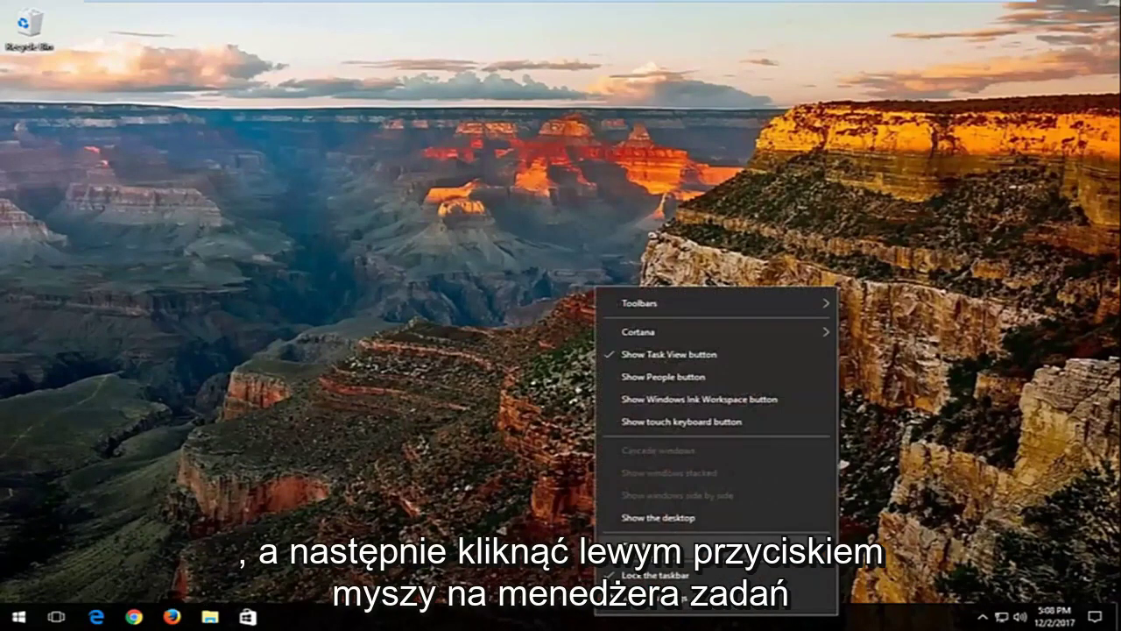
pyautogui.click(657, 547)
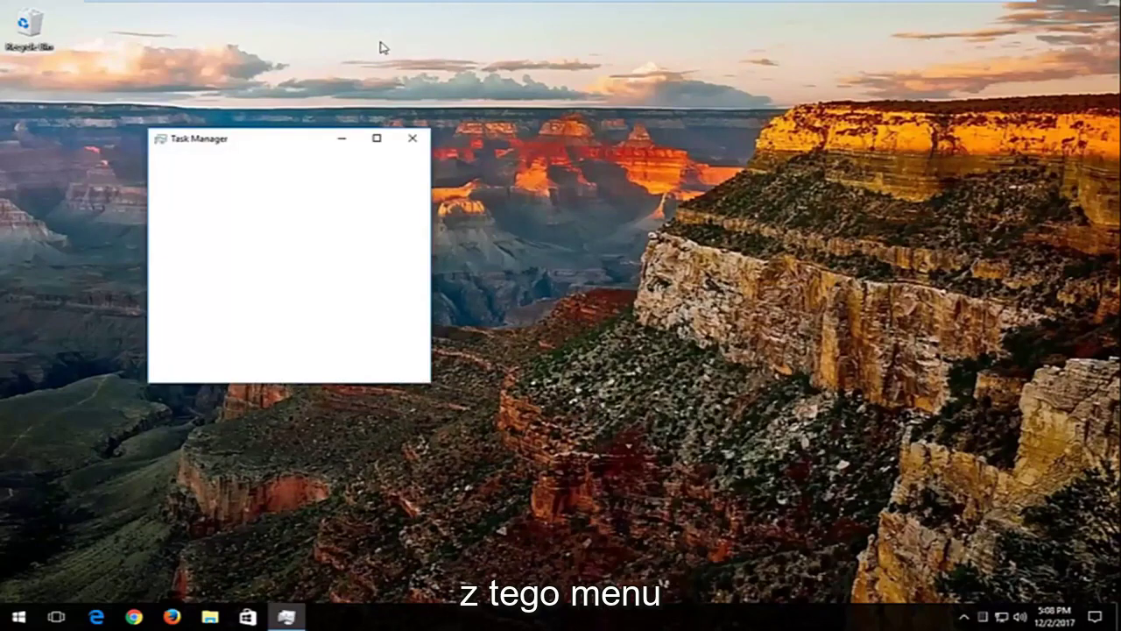
pyautogui.moveTo(269, 141); pyautogui.dragTo(459, 98)
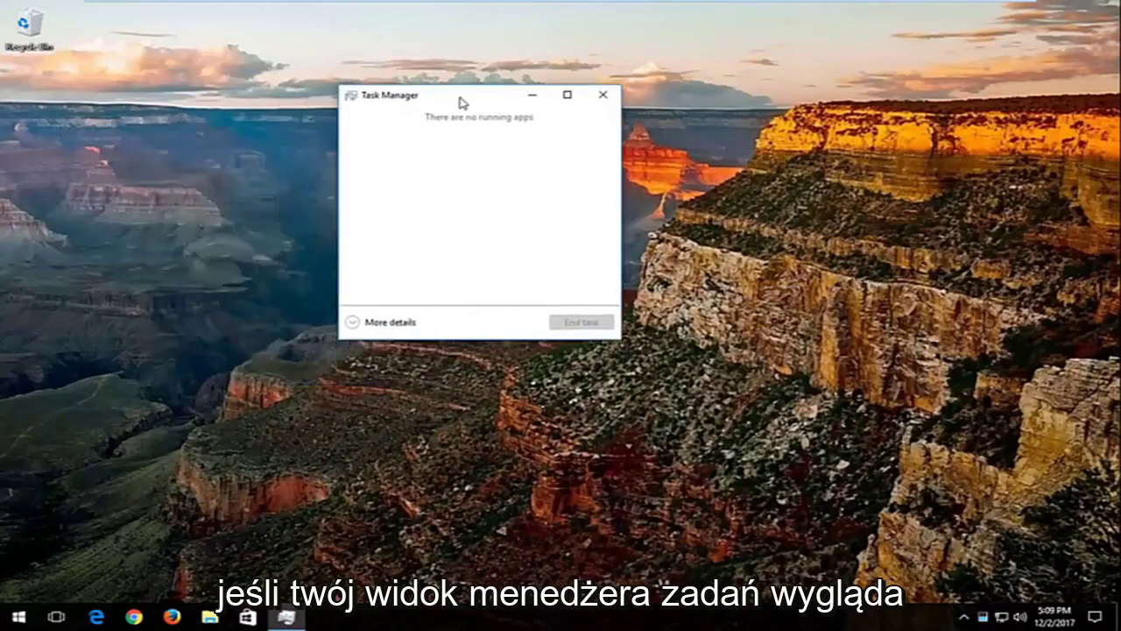
pyautogui.click(370, 323)
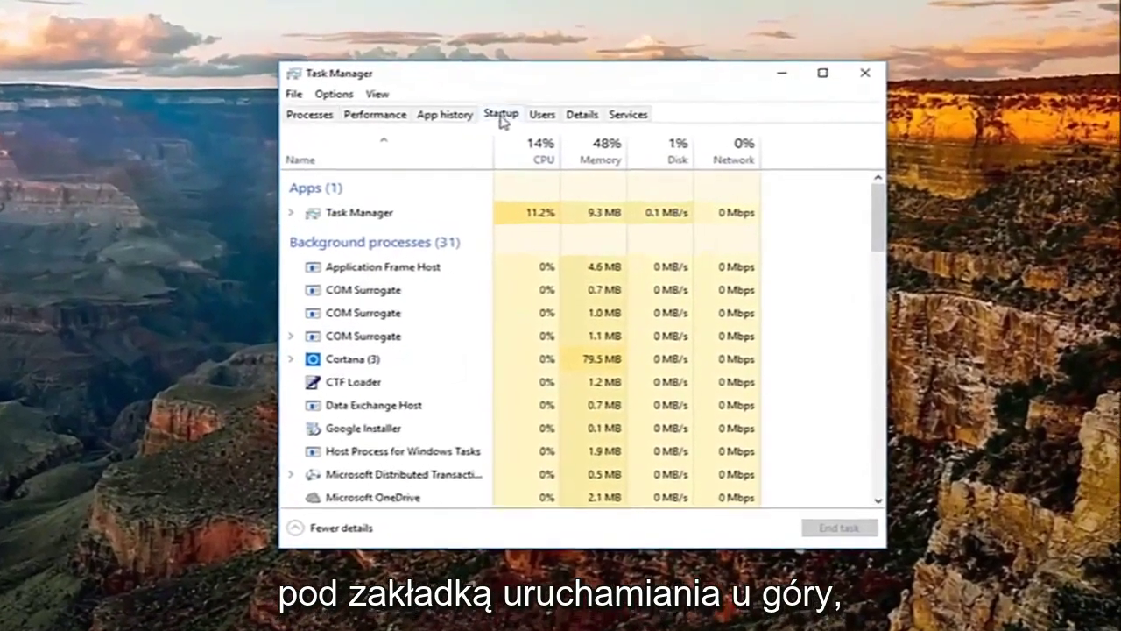
# - Review the Startup entries: VMware Tools Core Service, Microsoft OneDrive and both Windows Defender items
pyautogui.click(503, 121)
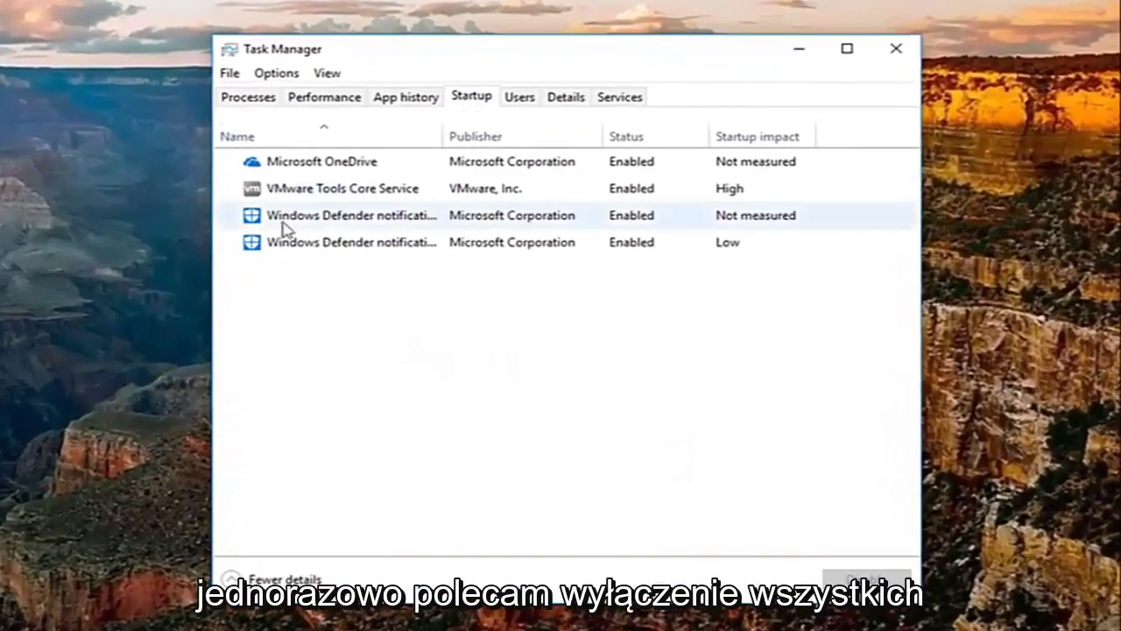
pyautogui.click(288, 186)
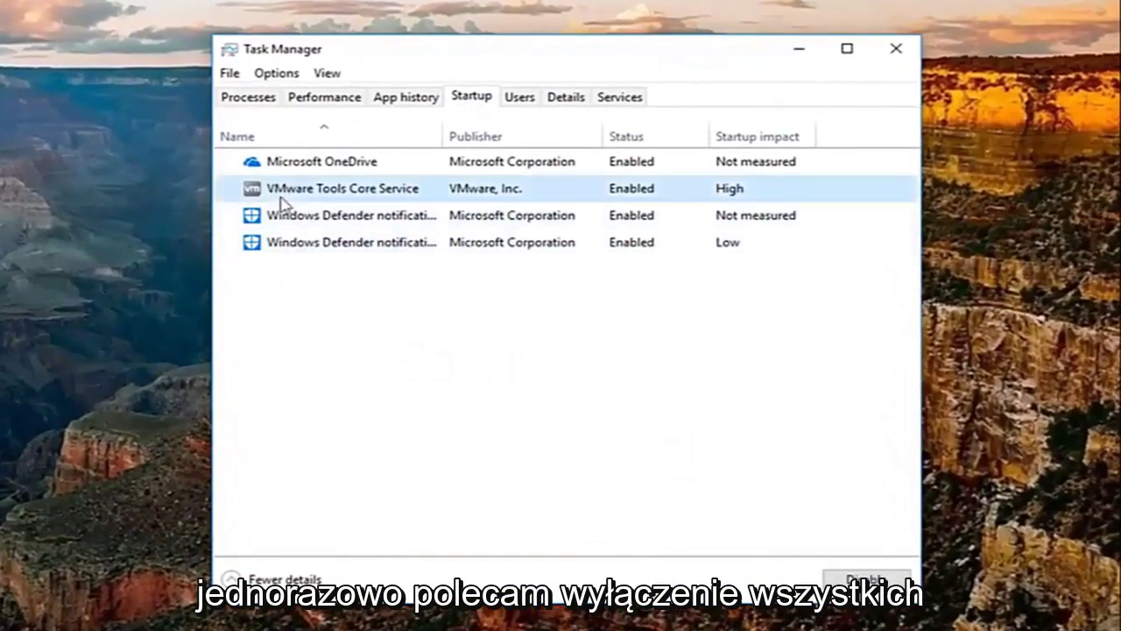
pyautogui.click(303, 163)
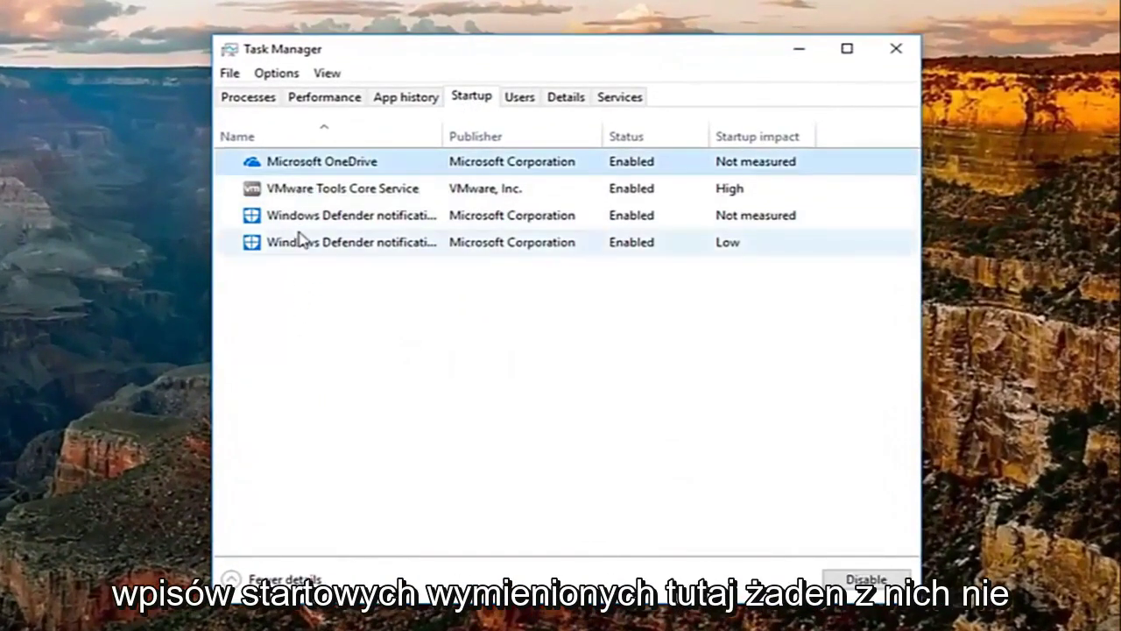
pyautogui.click(301, 242)
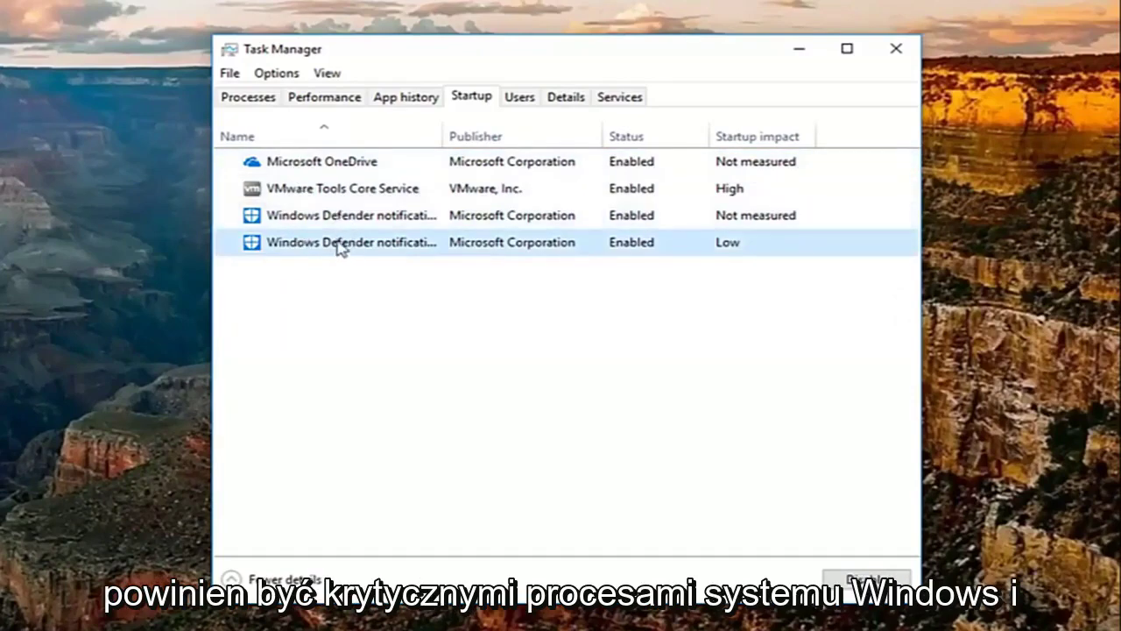
pyautogui.click(342, 170)
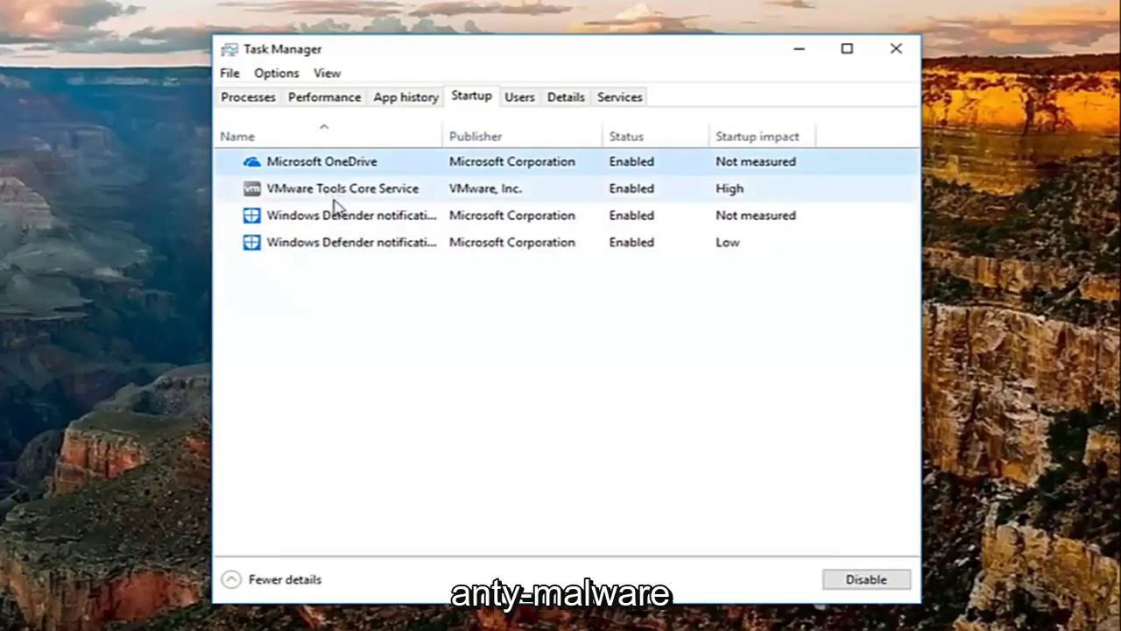
pyautogui.click(335, 196)
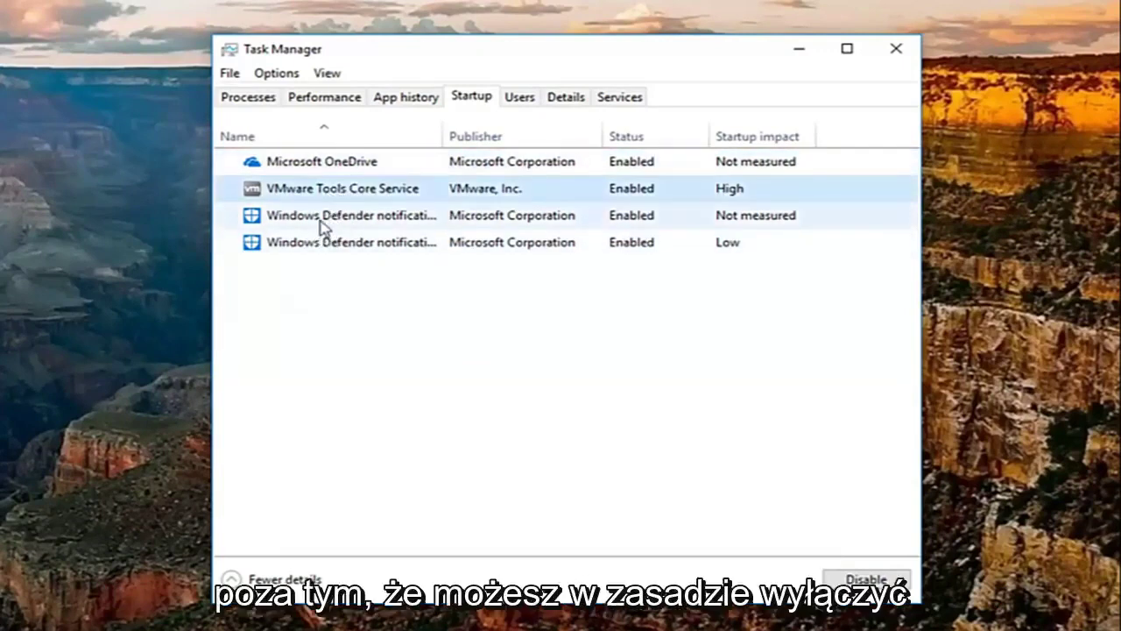
pyautogui.click(318, 221)
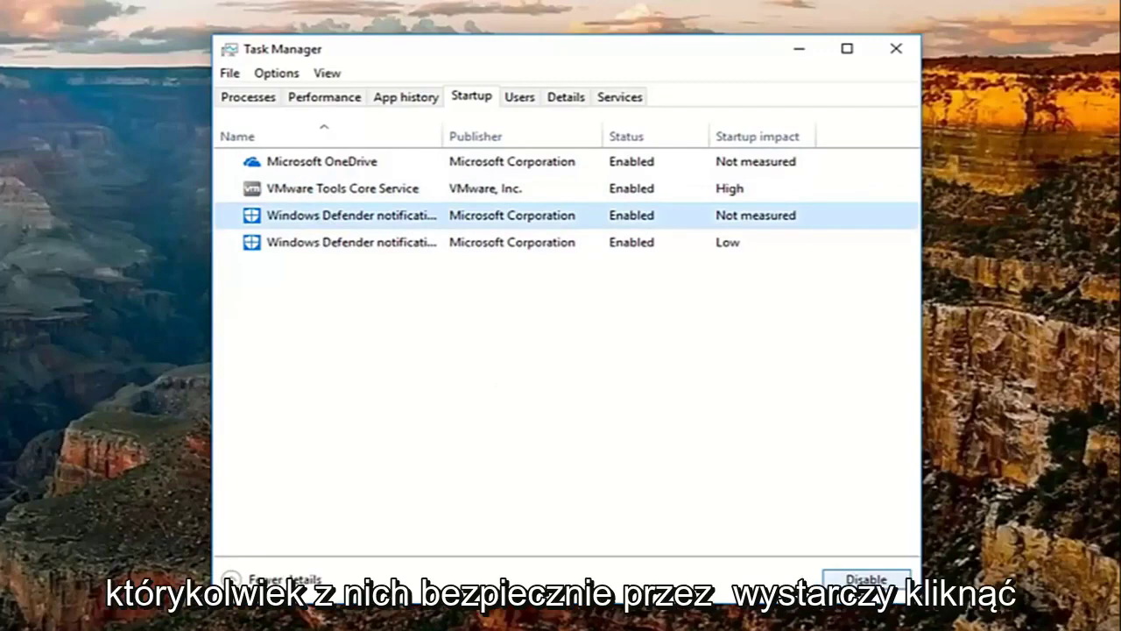
pyautogui.click(336, 194)
# - Disable Microsoft OneDrive at startup, re-enable it, then disable it again
pyautogui.click(294, 169)
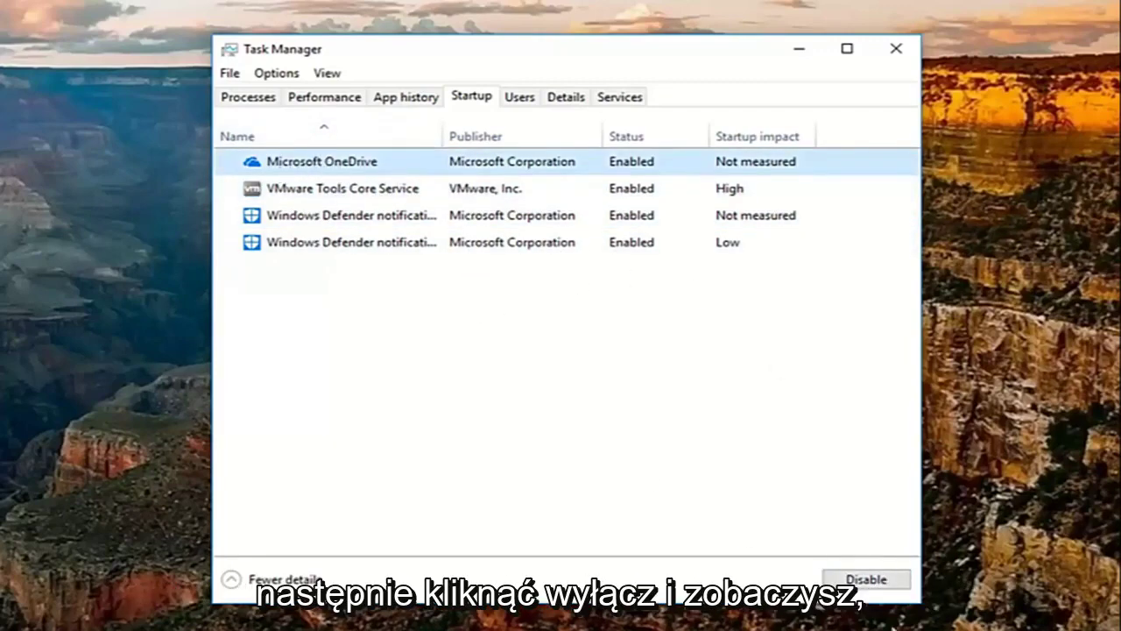
pyautogui.click(841, 579)
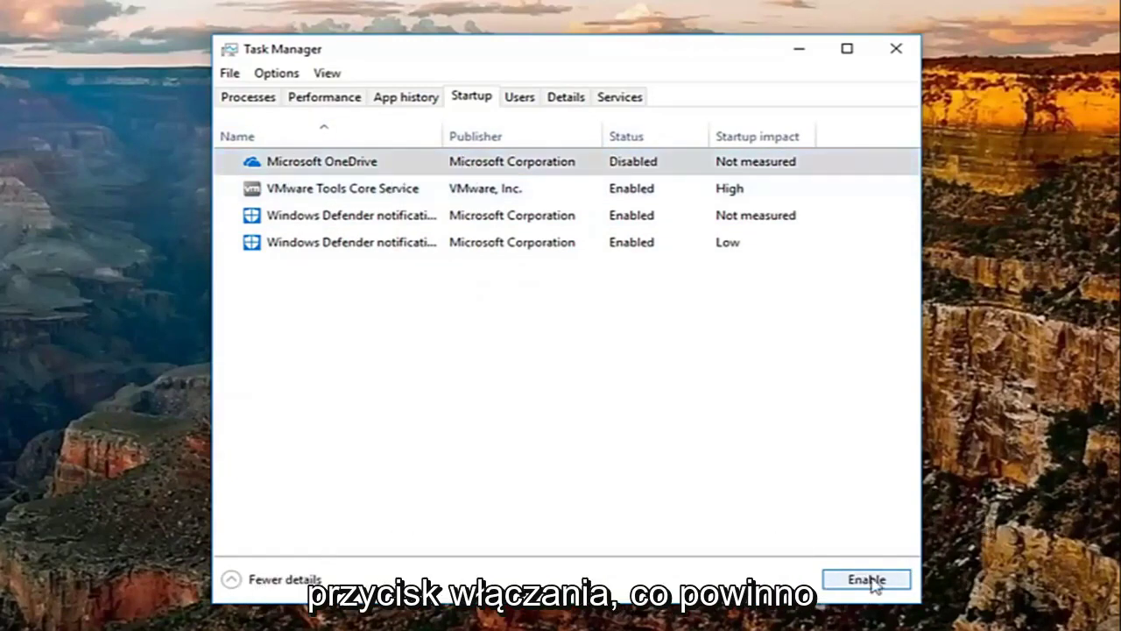
pyautogui.click(867, 579)
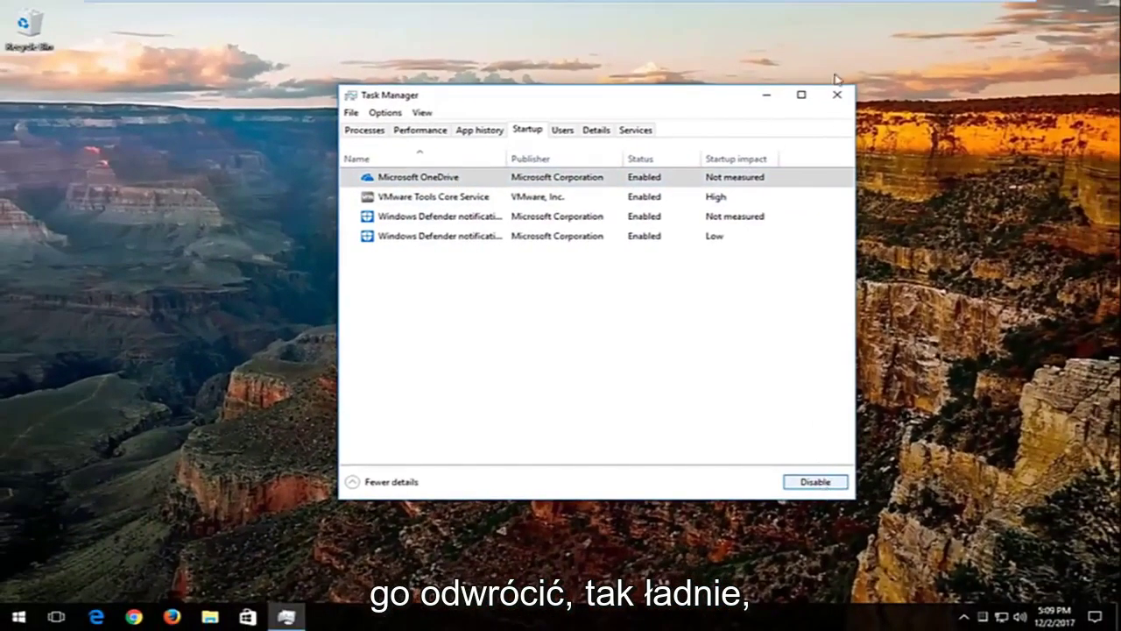
pyautogui.click(814, 482)
# - Close Task Manager and search 'prog' to open the Add or remove programs settings
pyautogui.click(836, 95)
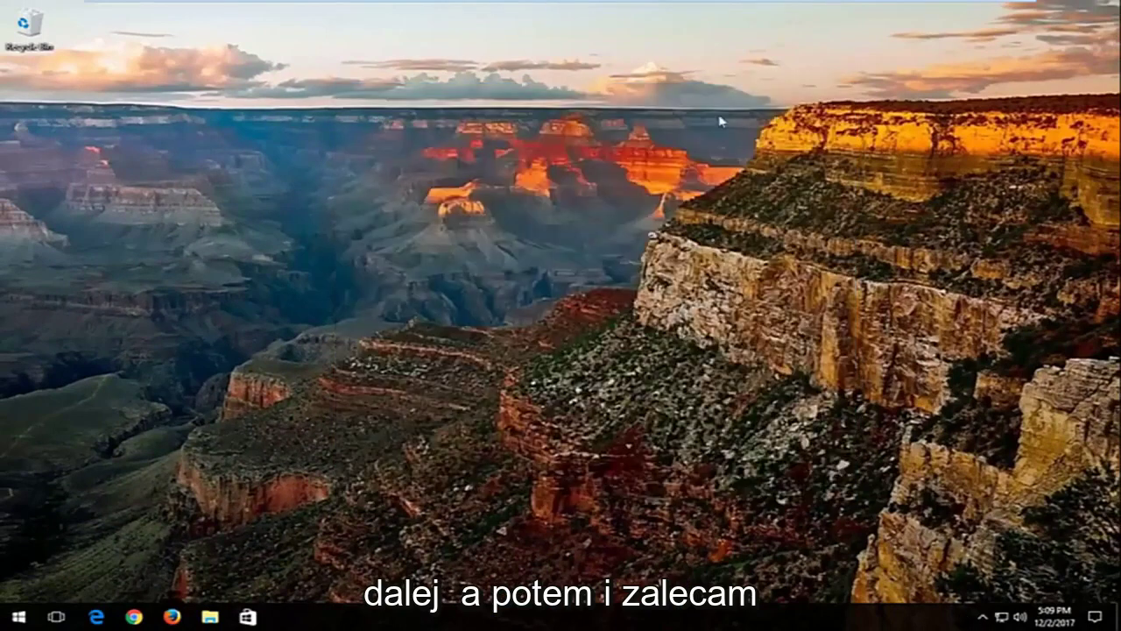
pyautogui.click(17, 616)
pyautogui.press('super+s')
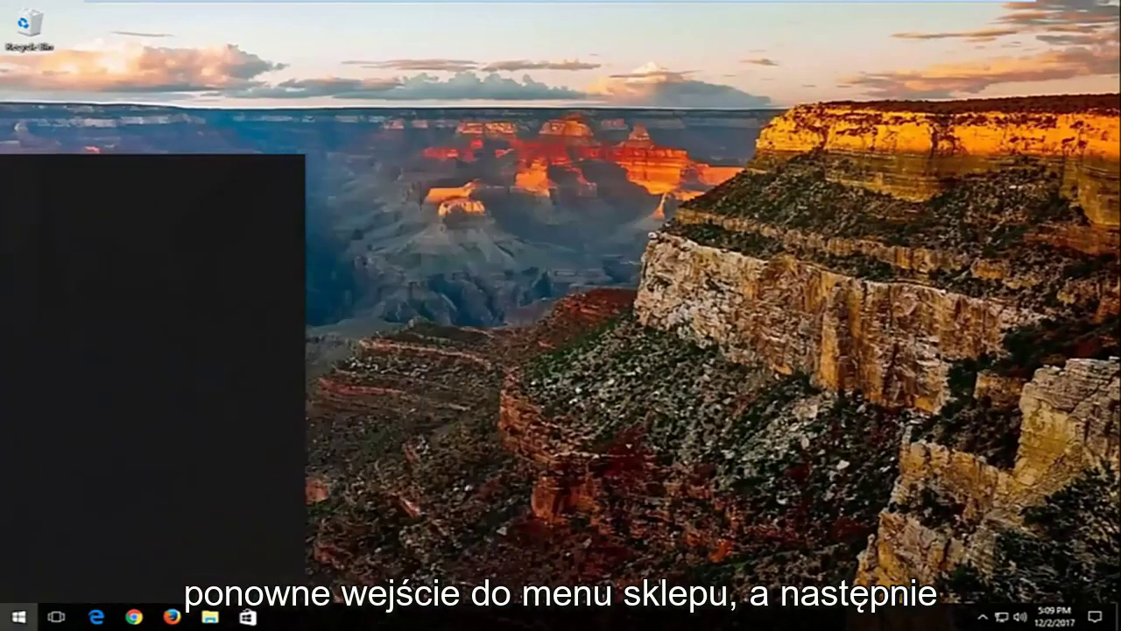
pyautogui.write('programs')
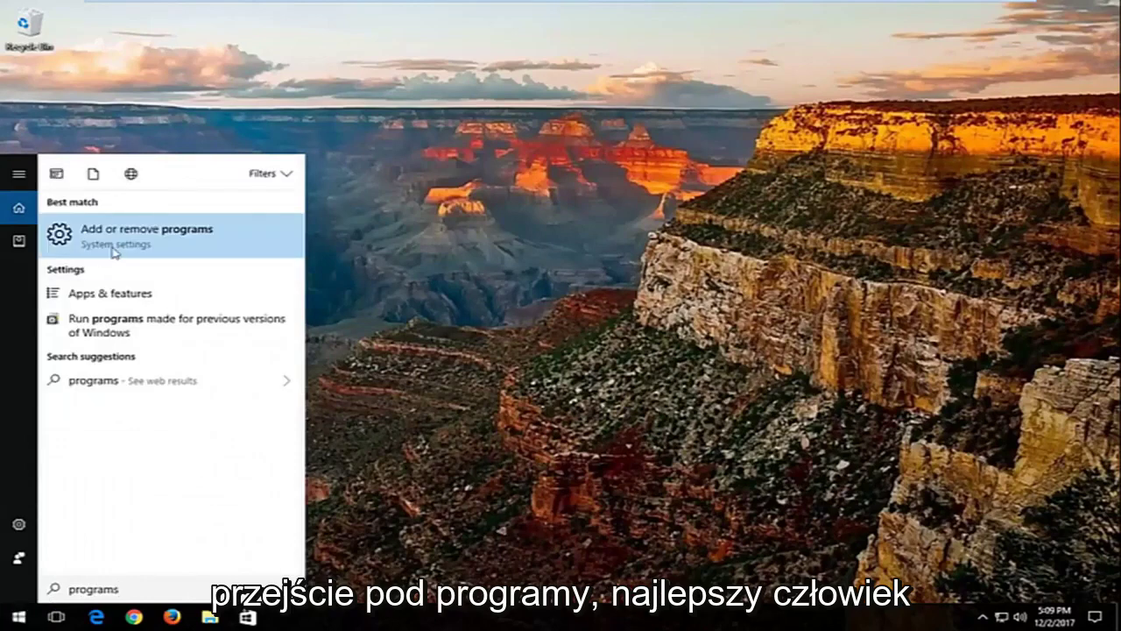
pyautogui.click(115, 249)
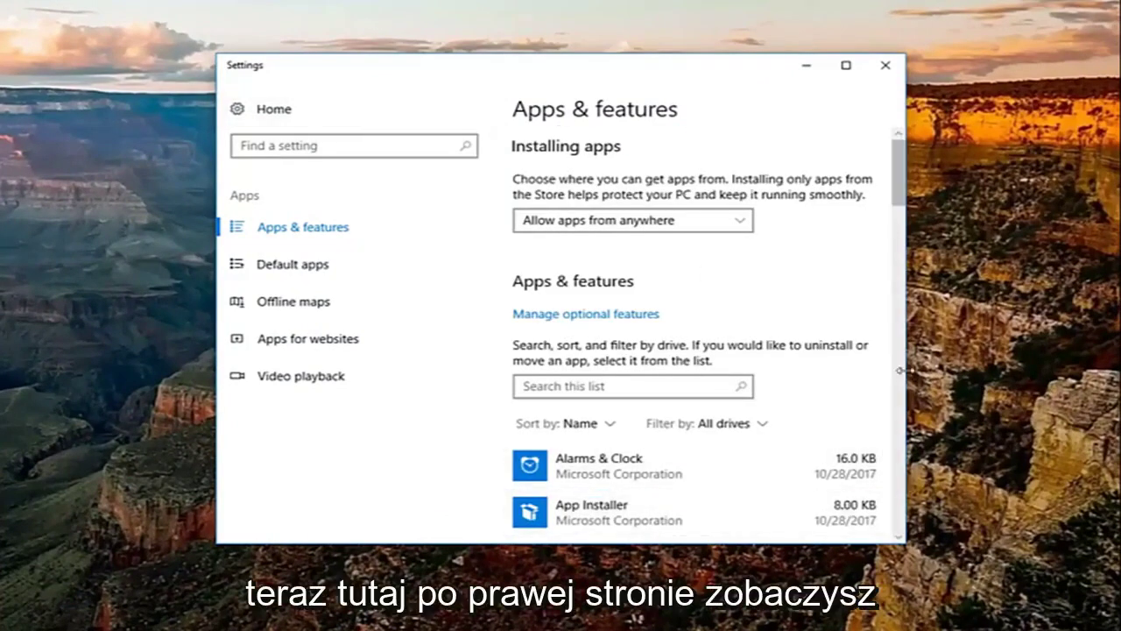
# - Check the Move/Uninstall options for Alarms & Clock, Feedback Hub, App Installer, Calculator and Camera
pyautogui.scroll(-5, 901, 197)
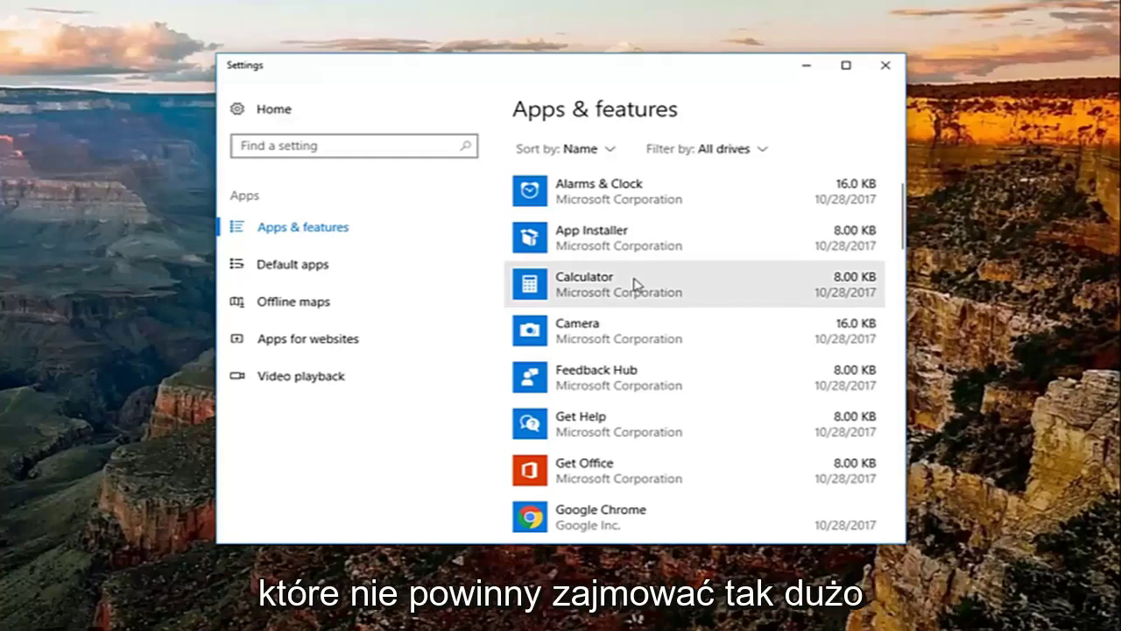
pyautogui.scroll(2, 634, 283)
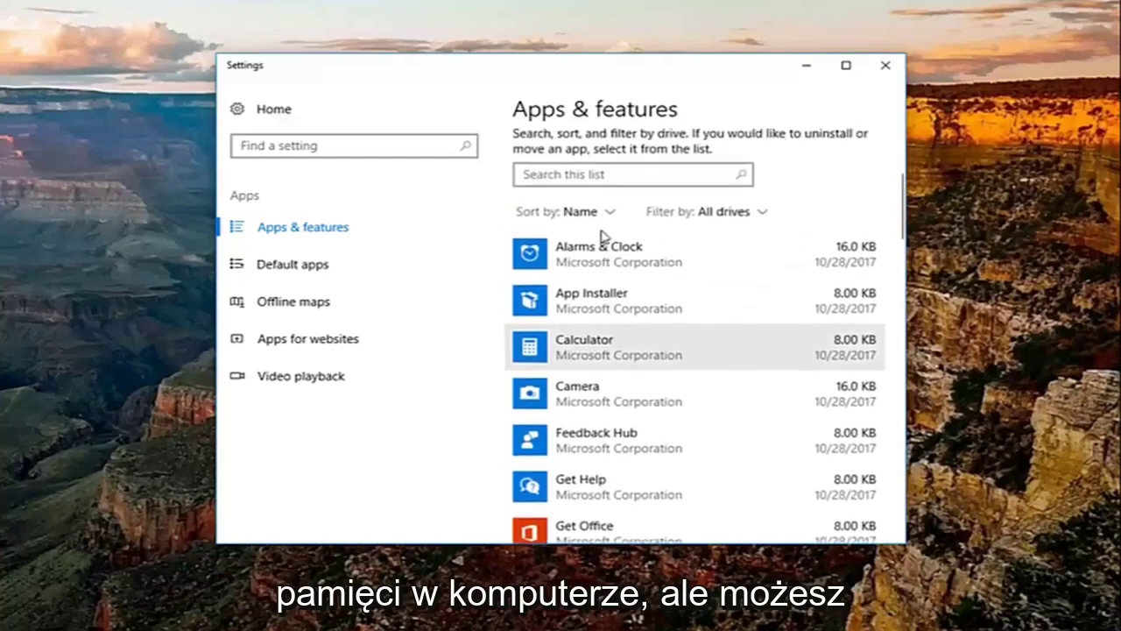
pyautogui.click(606, 256)
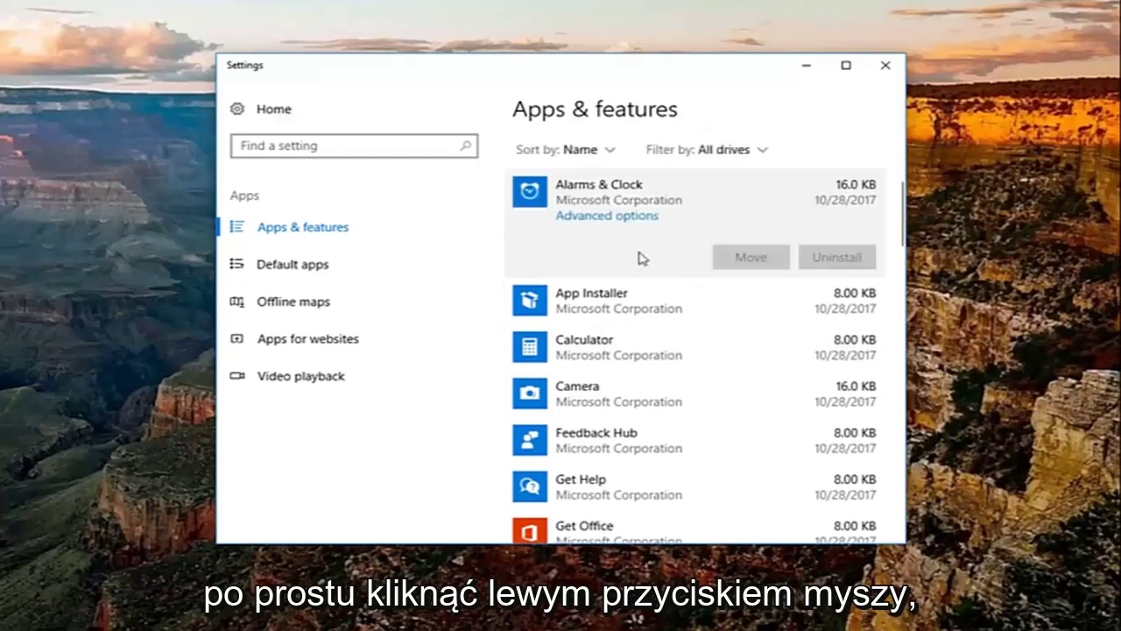
pyautogui.click(744, 438)
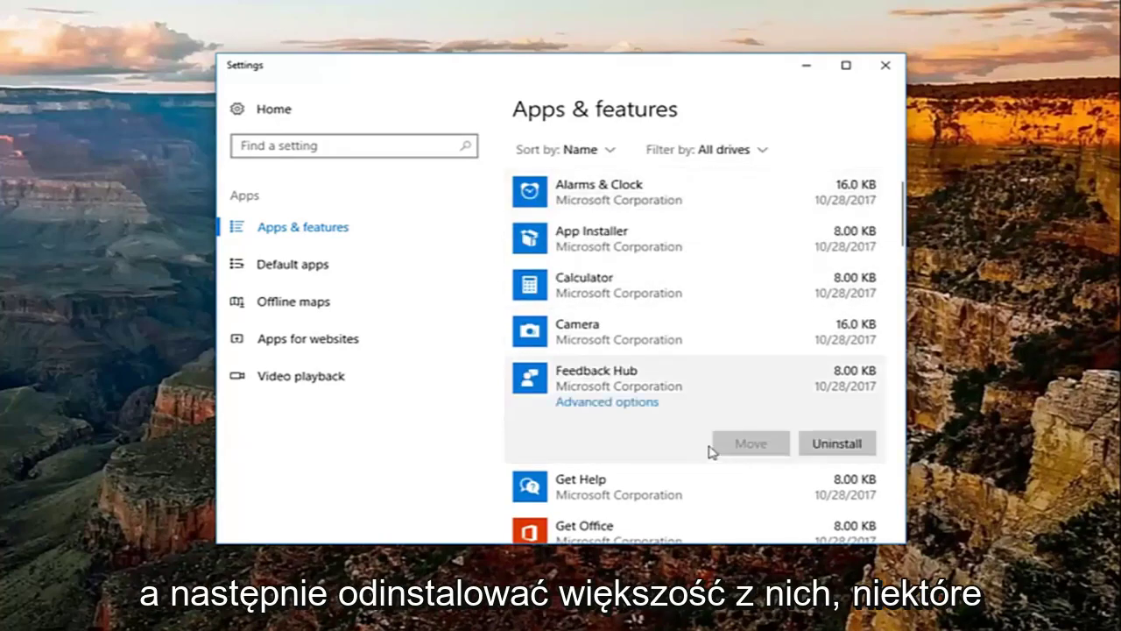
pyautogui.click(621, 200)
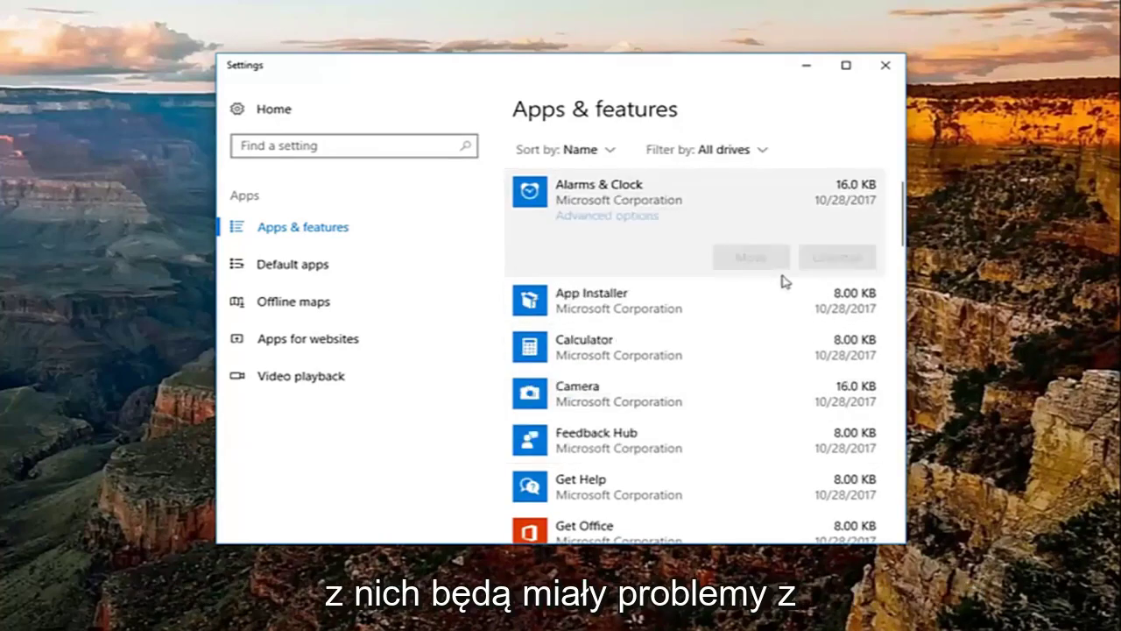
pyautogui.click(633, 317)
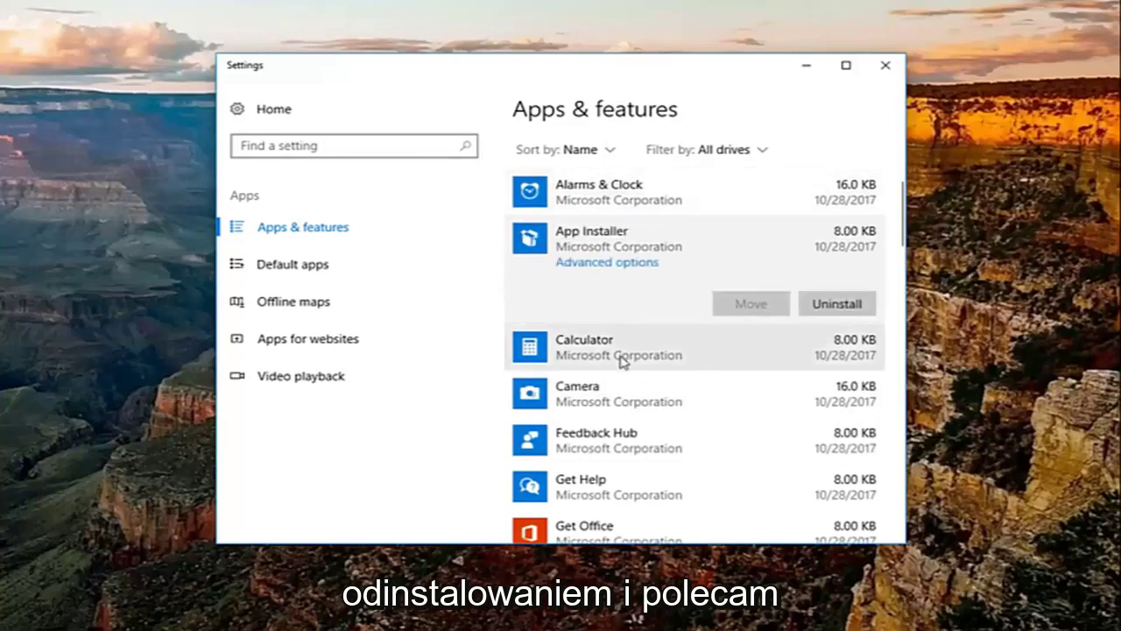
pyautogui.click(617, 360)
pyautogui.click(727, 408)
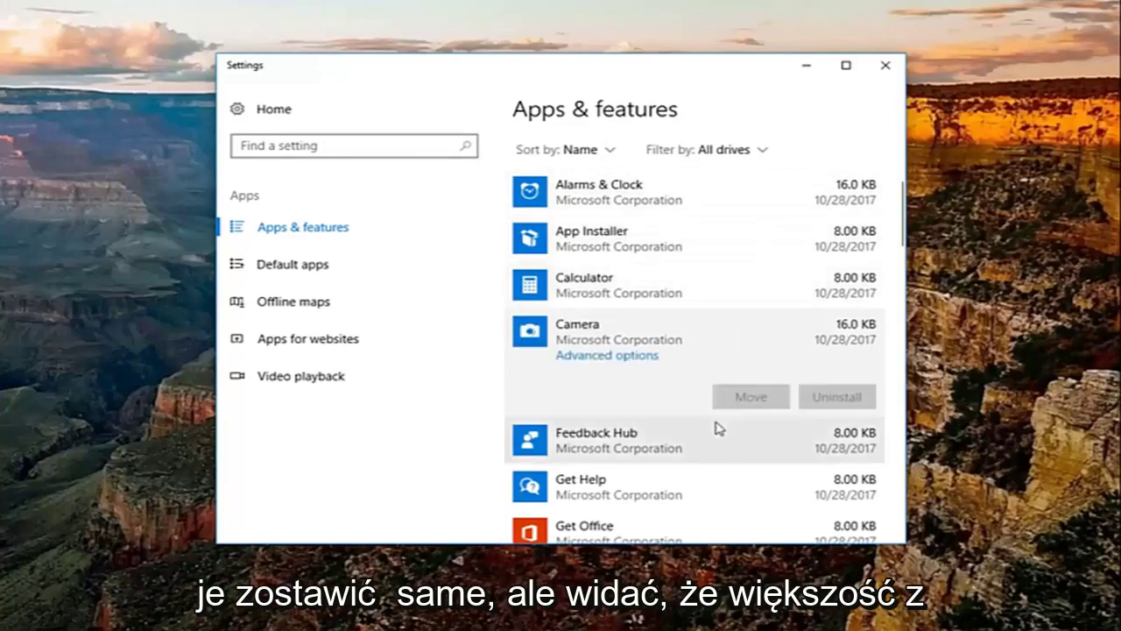
pyautogui.click(720, 434)
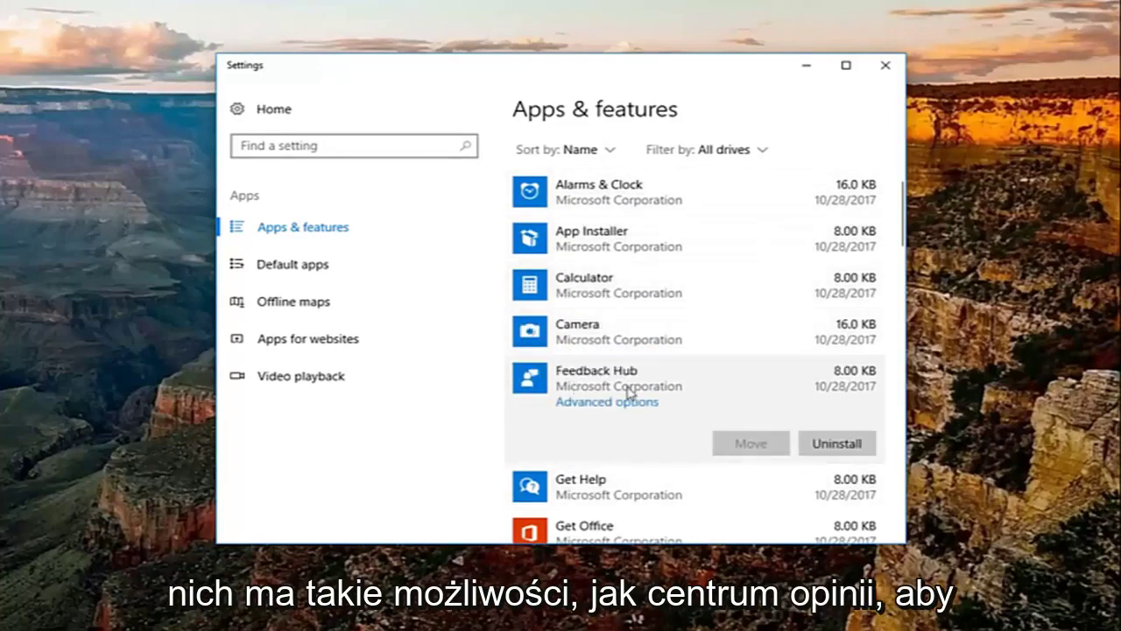
# - Scroll further down to check Get Help's options, then revisit Camera's options
pyautogui.scroll(-1, 666, 402)
pyautogui.click(579, 423)
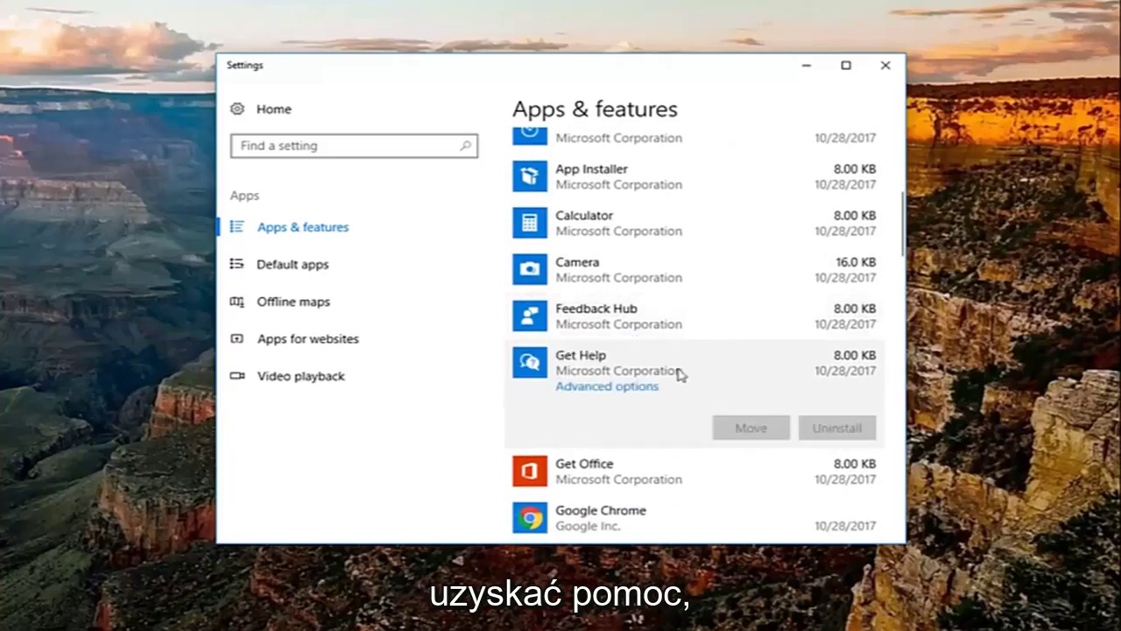
pyautogui.scroll(-1, 604, 378)
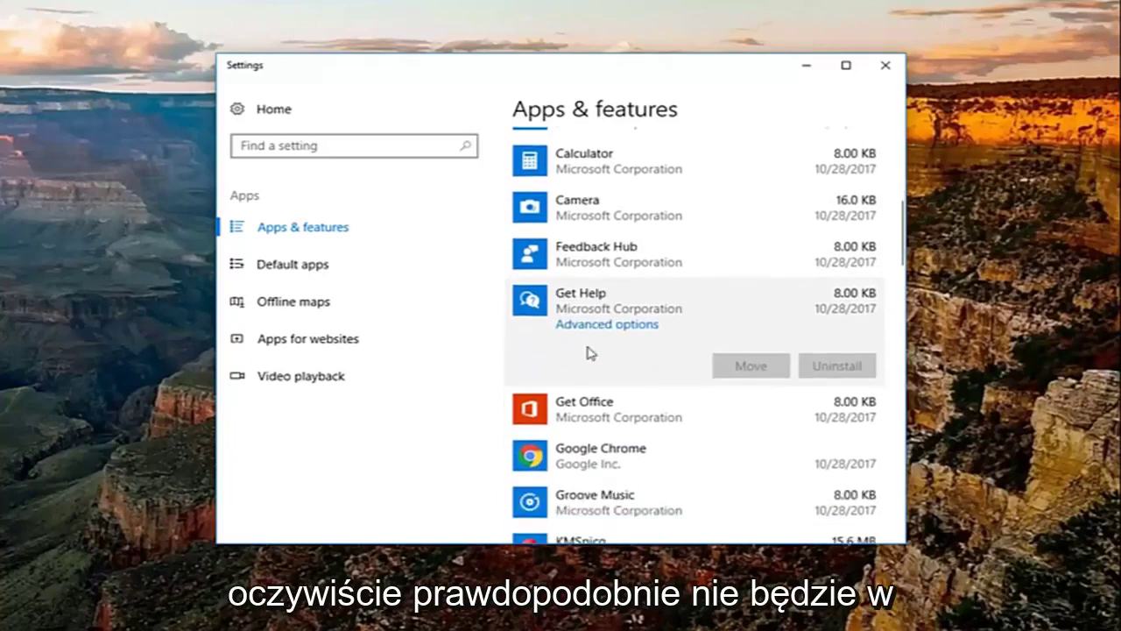
pyautogui.scroll(1, 555, 463)
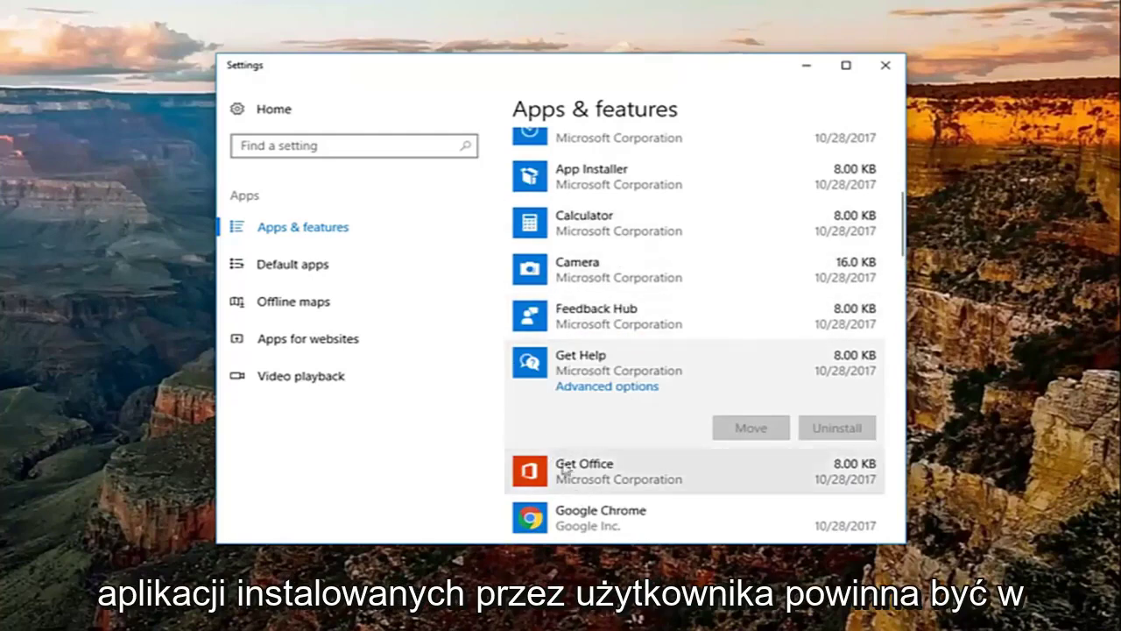
pyautogui.click(627, 272)
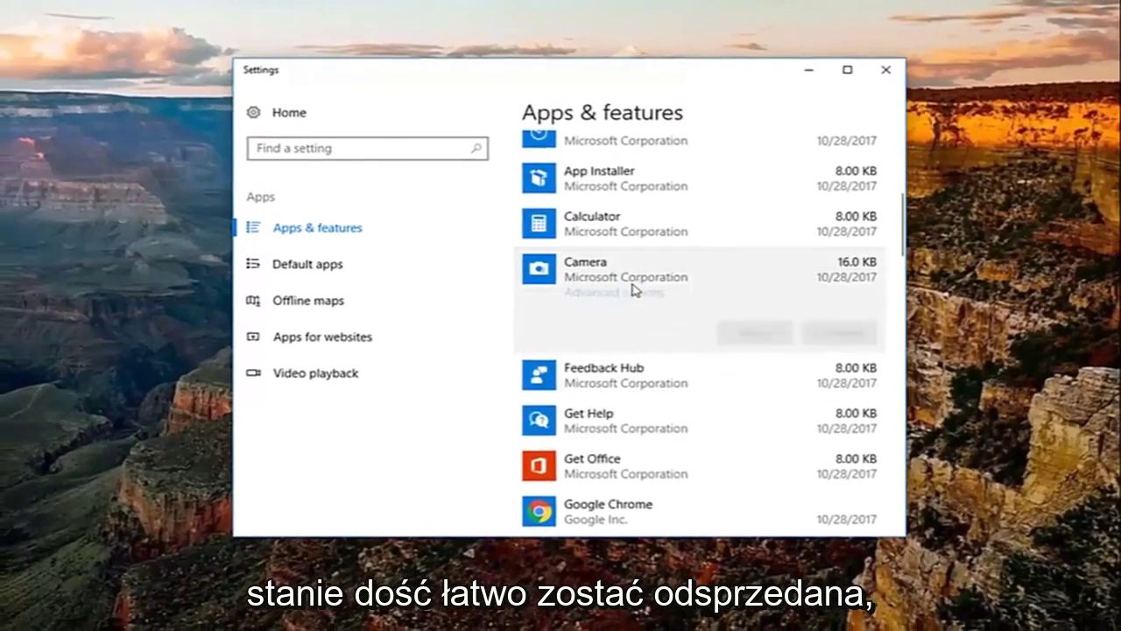
pyautogui.scroll(5, 632, 291)
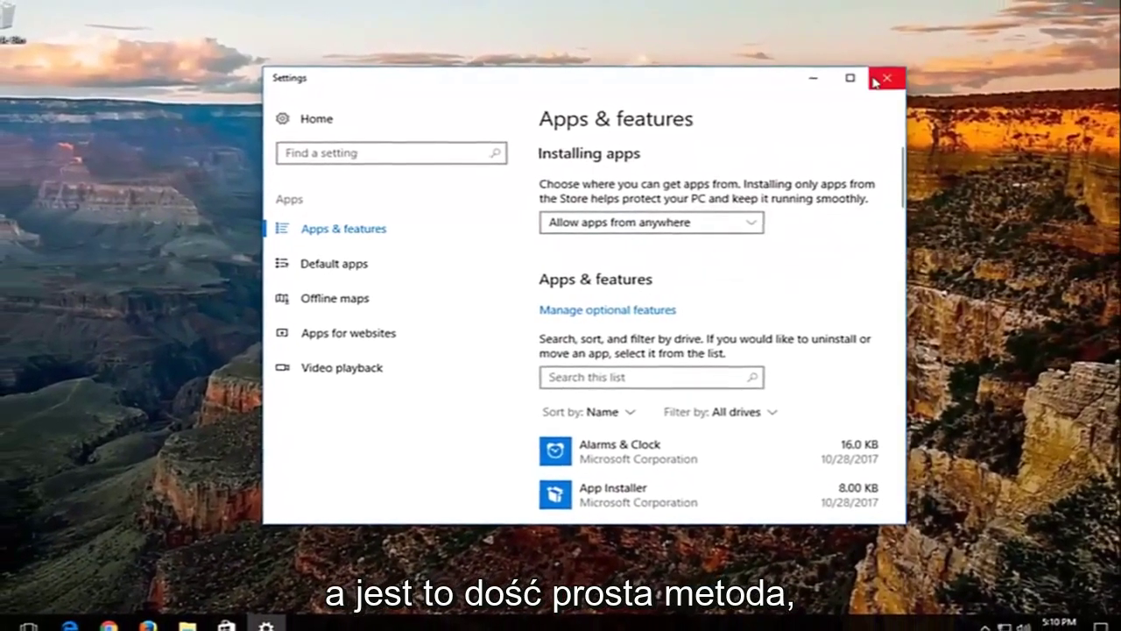
# - Close the Settings window, leaving the empty desktop with the canyon wallpaper
pyautogui.click(876, 80)
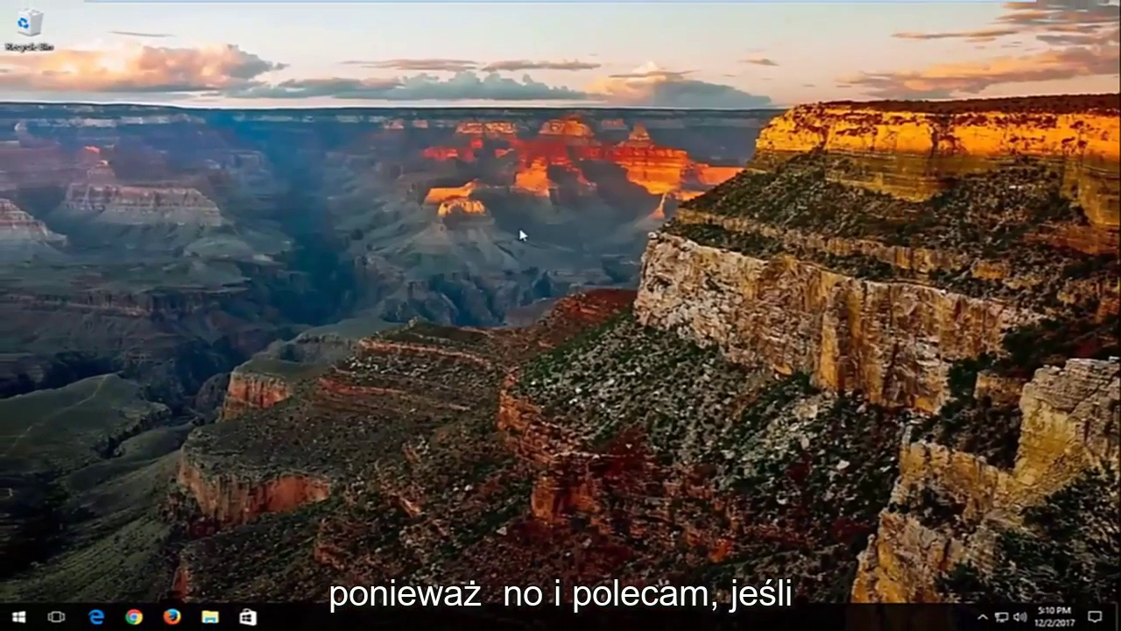